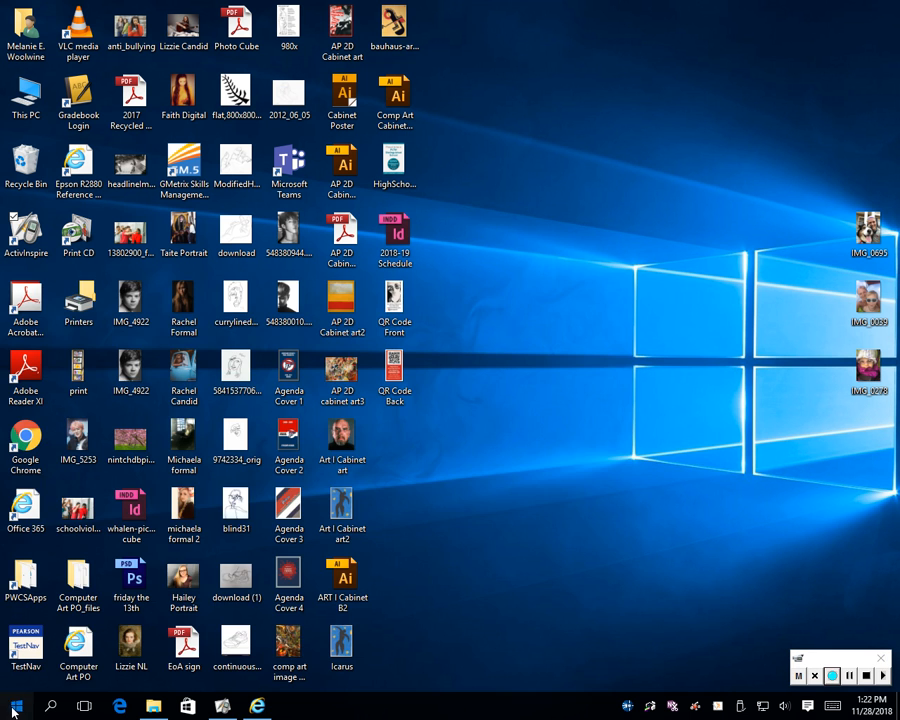
Launch Adobe InDesign CS6 from the installed Adobe Design and Web Premium applications.
{"action": "left_click", "coordinate": [12, 712]}
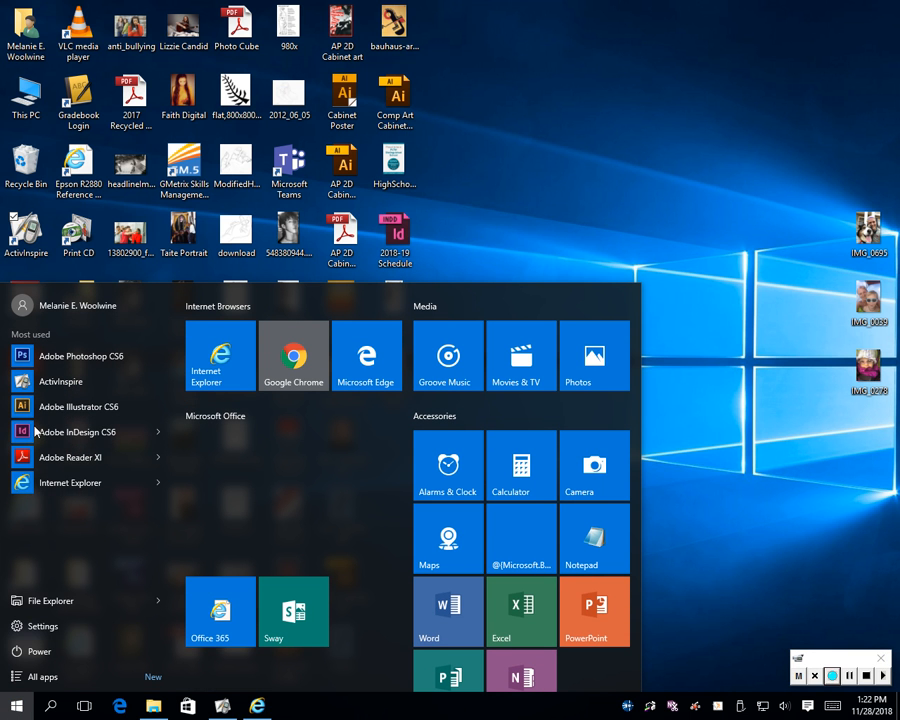
{"action": "left_click", "coordinate": [62, 678]}
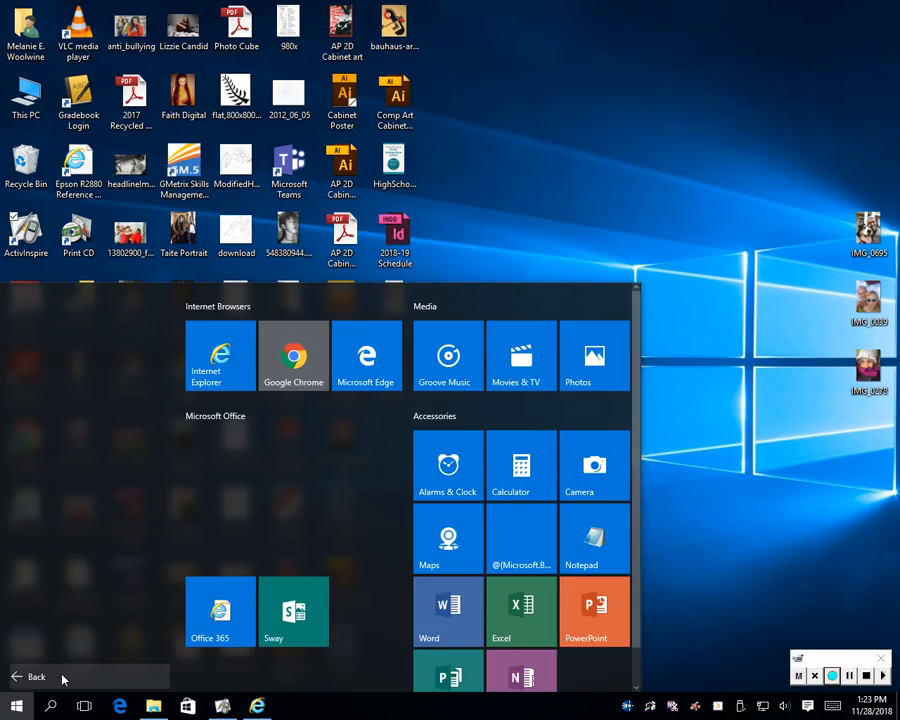
{"action": "left_click", "coordinate": [101, 487]}
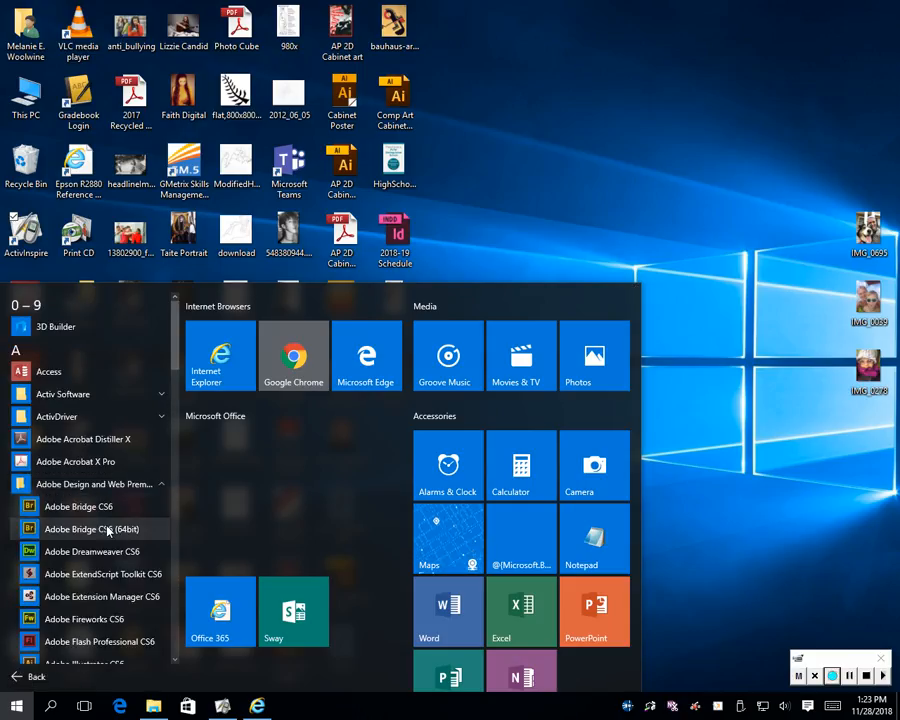
{"action": "scroll", "coordinate": [104, 524], "scroll_direction": "down", "scroll_amount": 4}
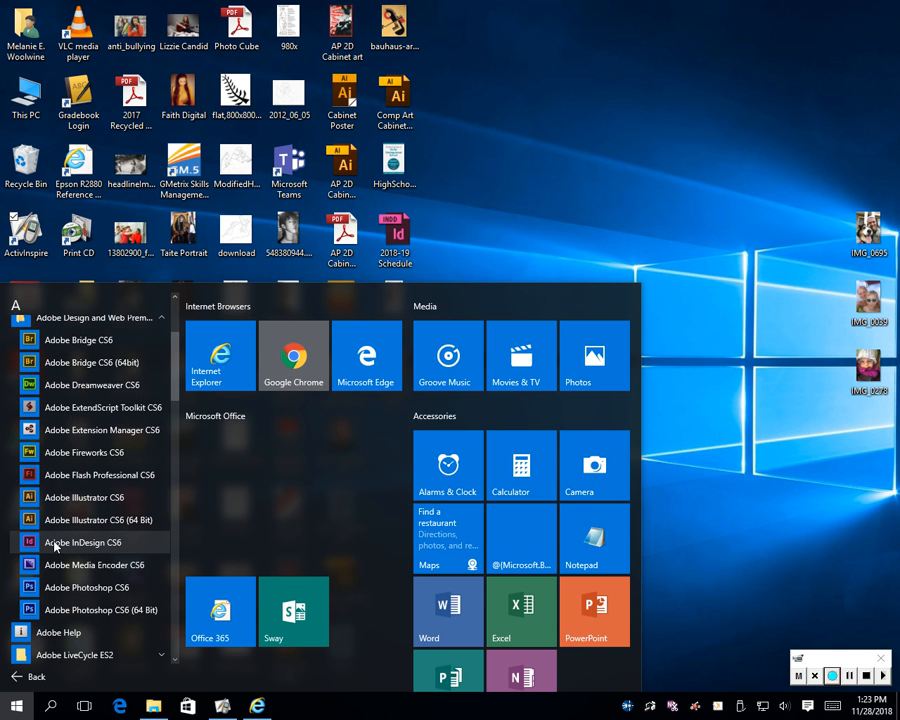
{"action": "left_click", "coordinate": [80, 542]}
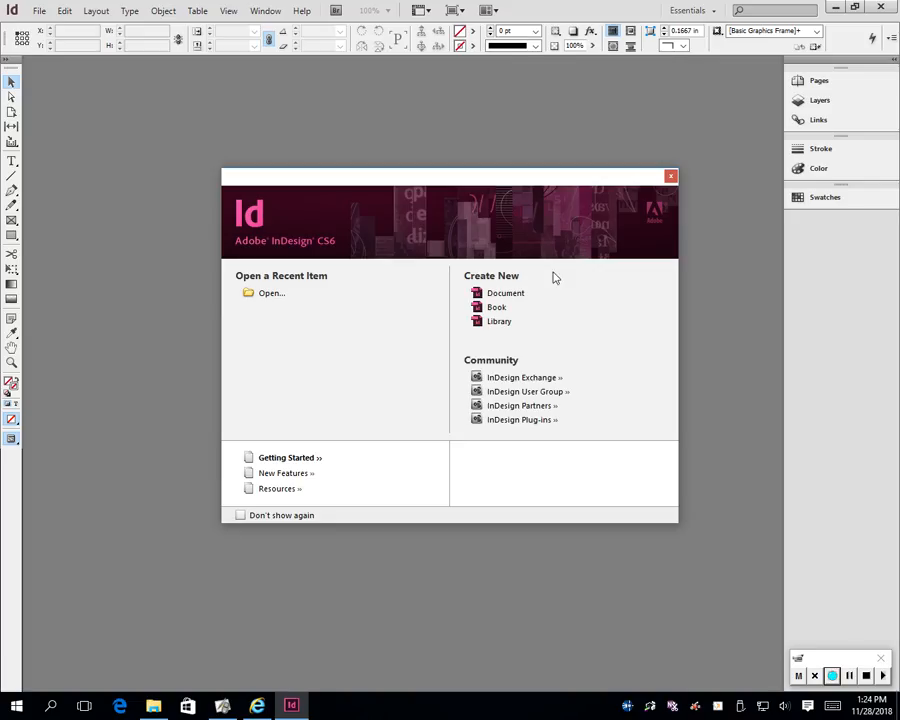
Check the horizontal and vertical ruler units in the Units & Increments preferences.
{"action": "left_click", "coordinate": [66, 12]}
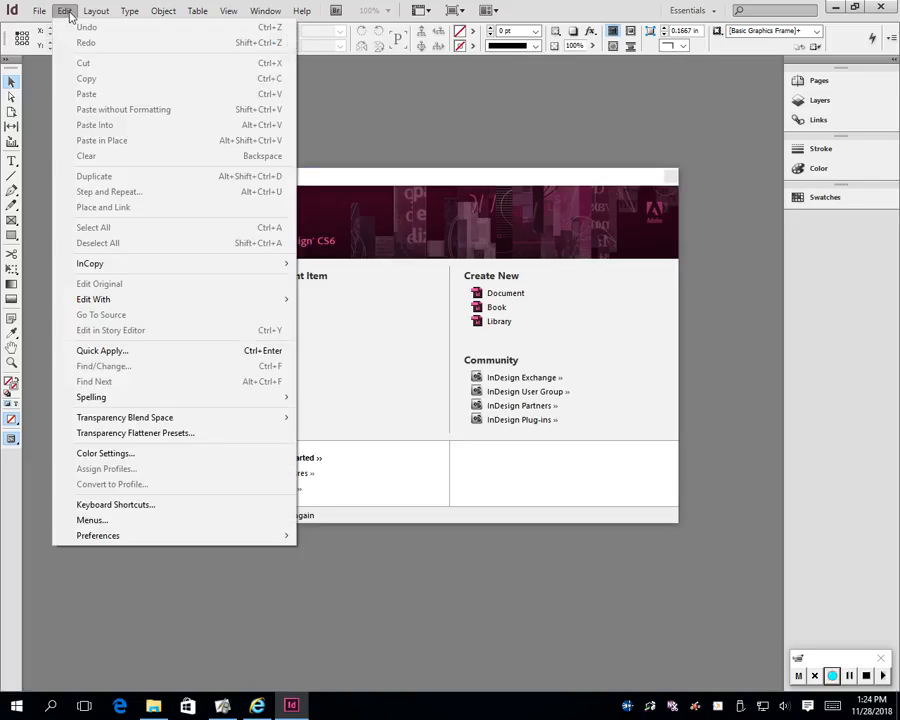
{"action": "mouse_move", "coordinate": [108, 538]}
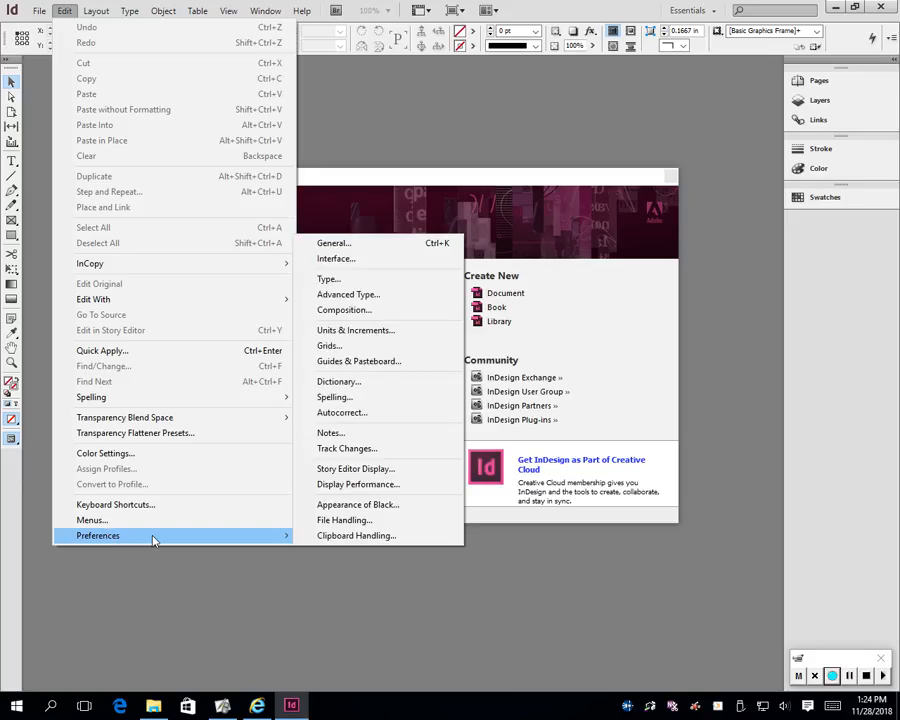
{"action": "left_click", "coordinate": [375, 330]}
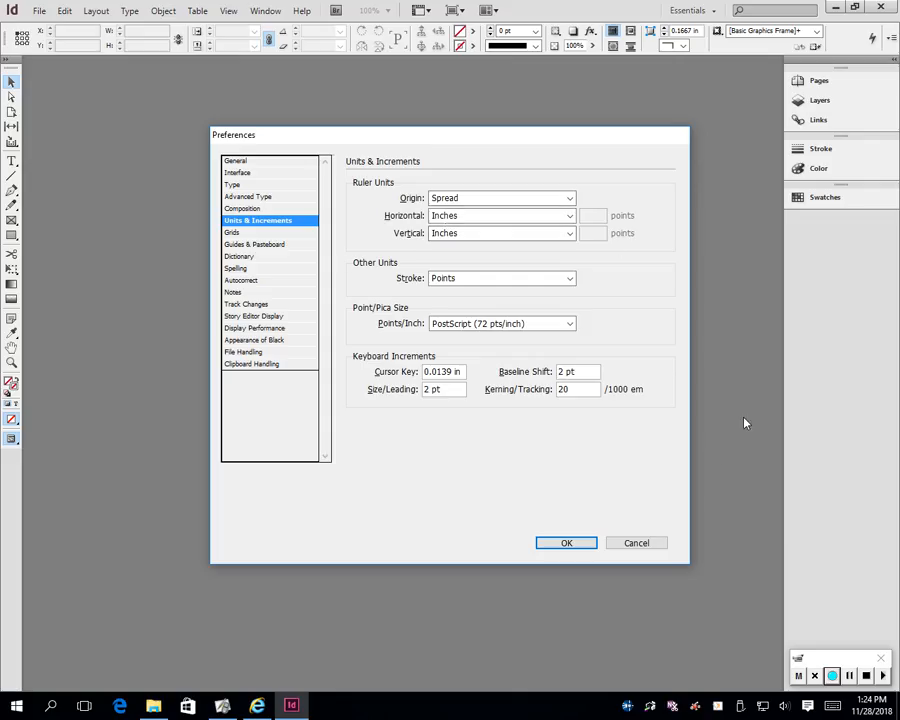
{"action": "left_click", "coordinate": [566, 542]}
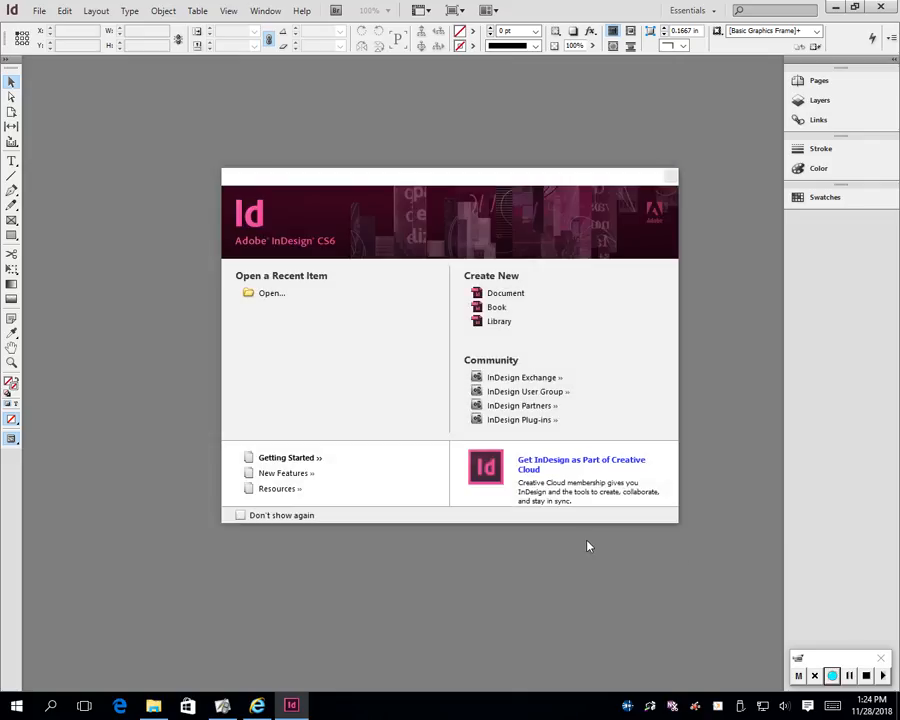
Create a new one-page print document 11 in wide and 17 in high.
{"action": "left_click", "coordinate": [536, 294]}
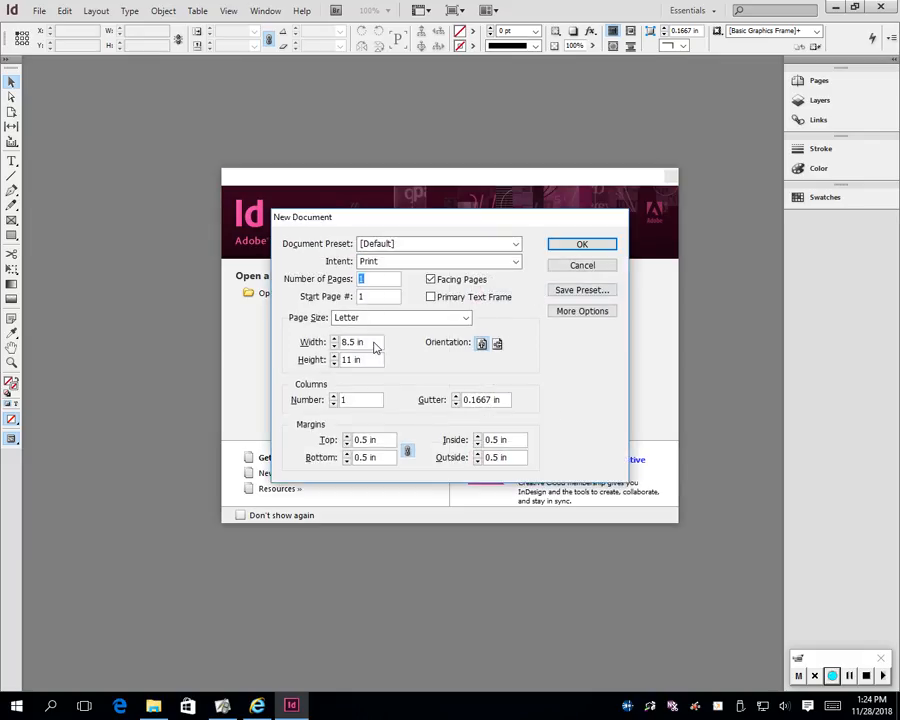
{"action": "left_click", "coordinate": [316, 343]}
{"action": "type", "text": "11"}
{"action": "key", "text": "Tab"}
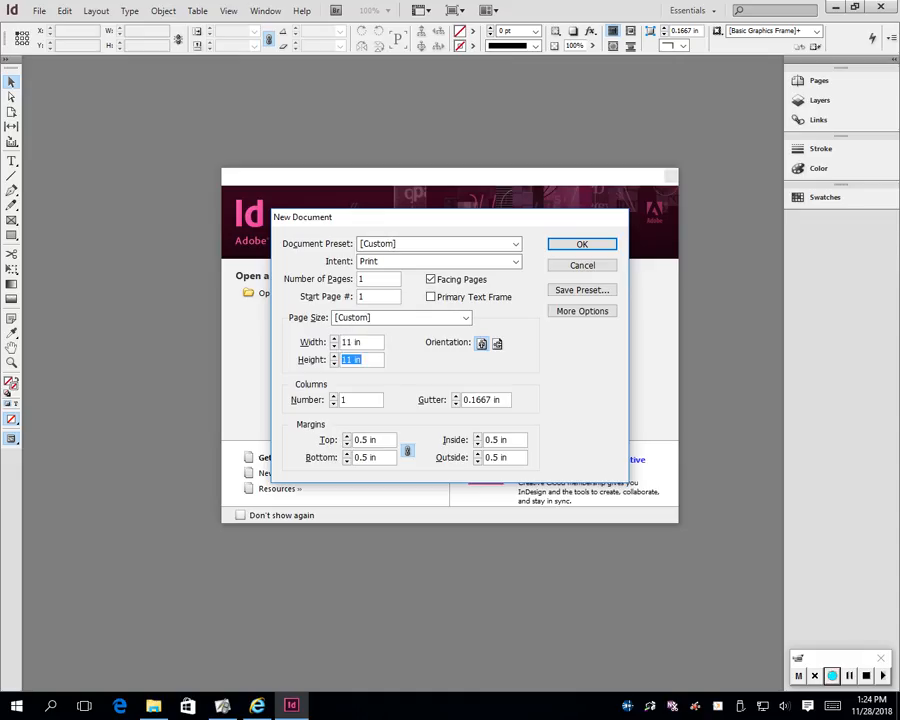
{"action": "type", "text": "17"}
{"action": "key", "text": "Tab"}
{"action": "key", "text": "Return"}
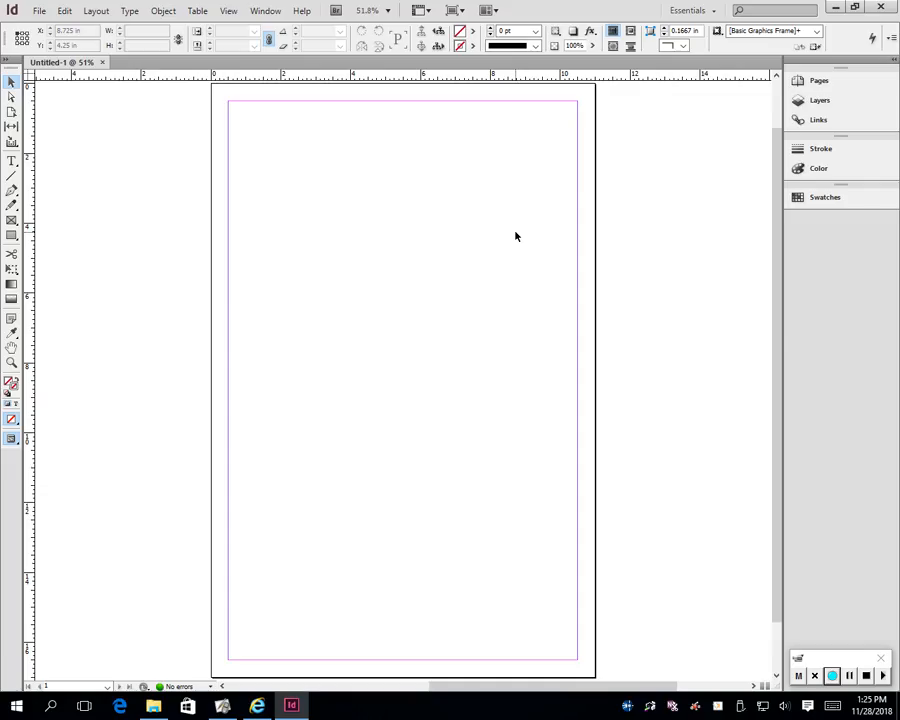
Place a rectangular image frame 3.5 in wide and 3.5 in high on the page.
{"action": "left_click", "coordinate": [11, 221]}
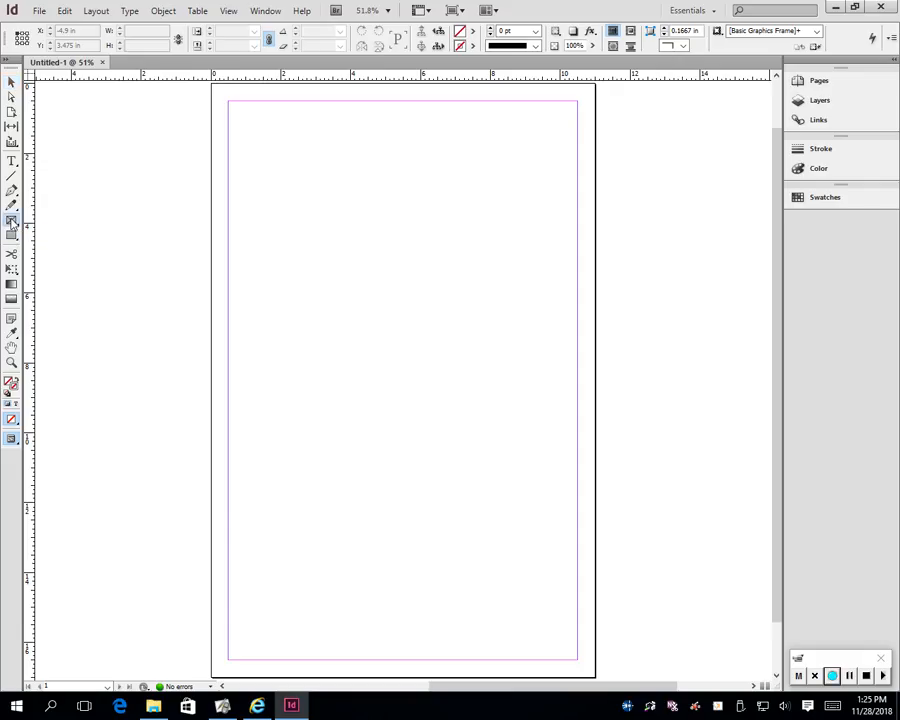
{"action": "left_click", "coordinate": [384, 219]}
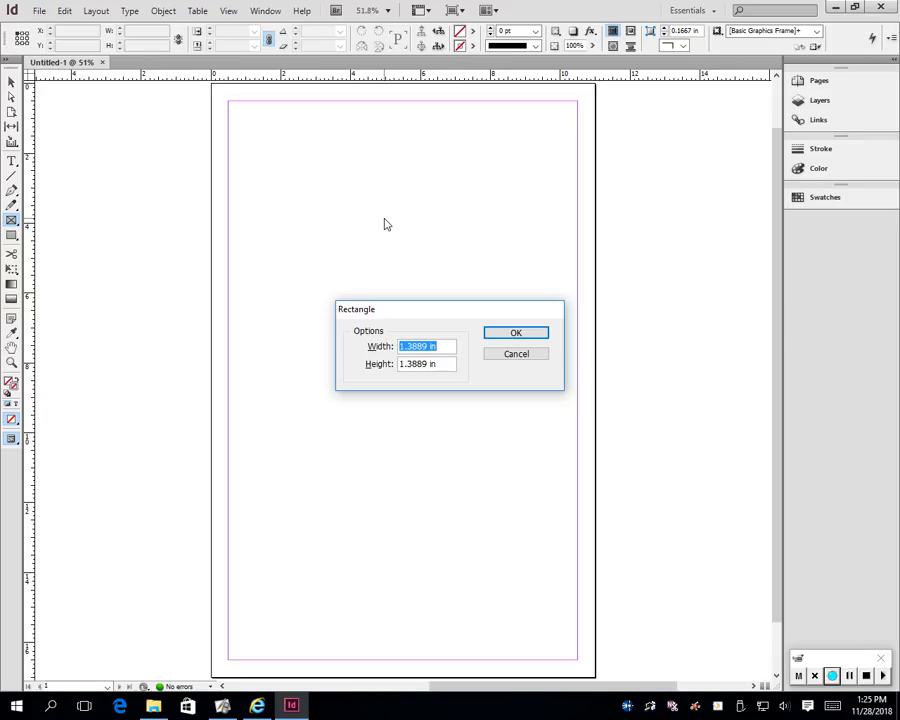
{"action": "type", "text": "3.5"}
{"action": "key", "text": "Tab"}
{"action": "type", "text": "3.5"}
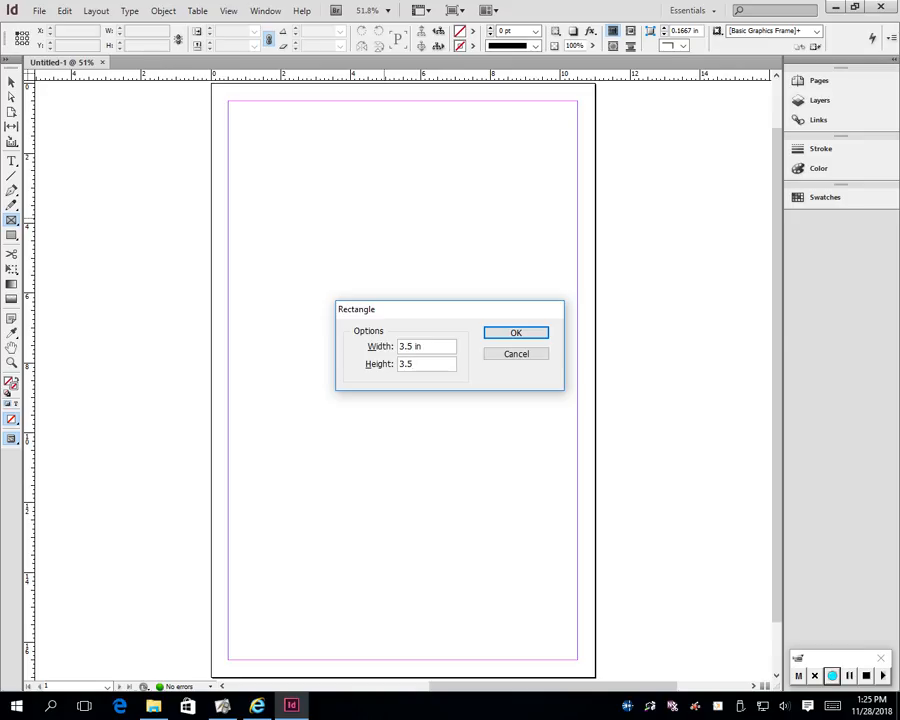
{"action": "key", "text": "Return"}
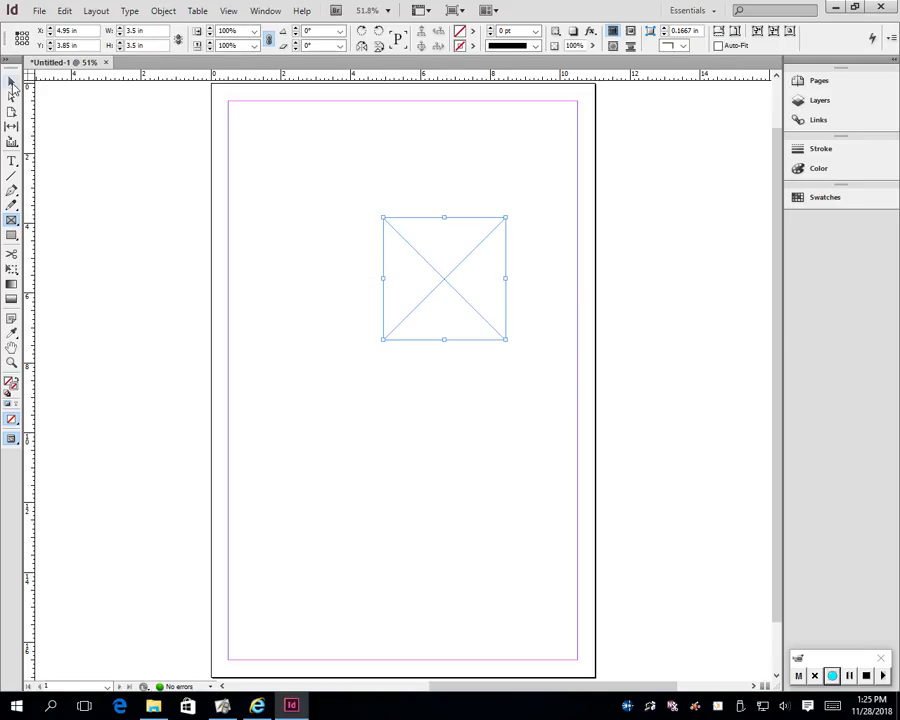
Move the square frame up against the page's top margin and centre it horizontally, at X 3.75 in and Y 0.5 in.
{"action": "left_click", "coordinate": [11, 82]}
{"action": "left_click_drag", "start_coordinate": [449, 287], "coordinate": [404, 170]}
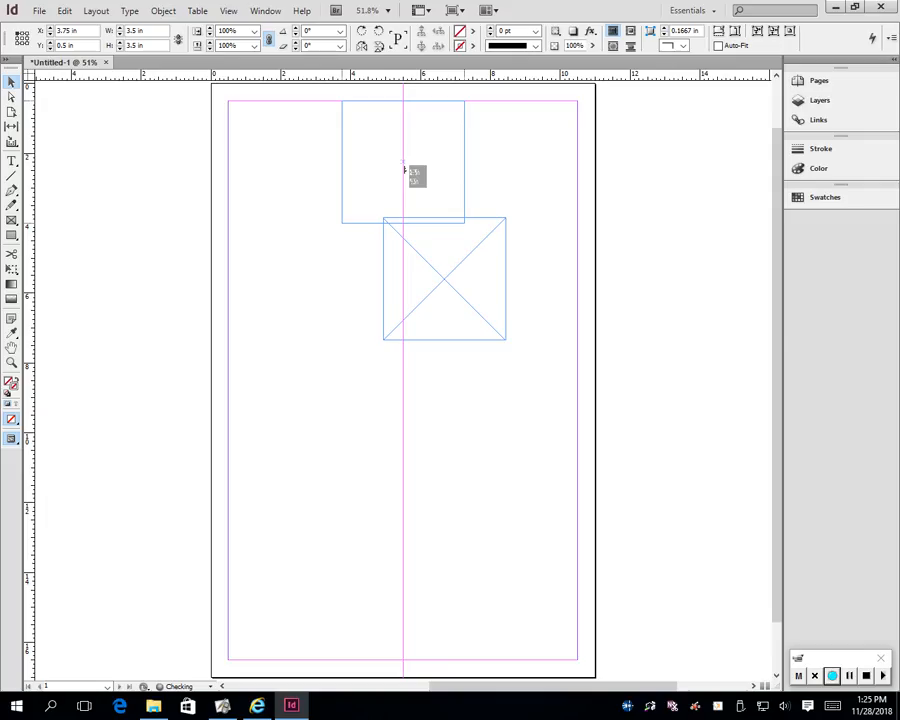
{"action": "left_click_drag", "start_coordinate": [404, 170], "coordinate": [405, 169]}
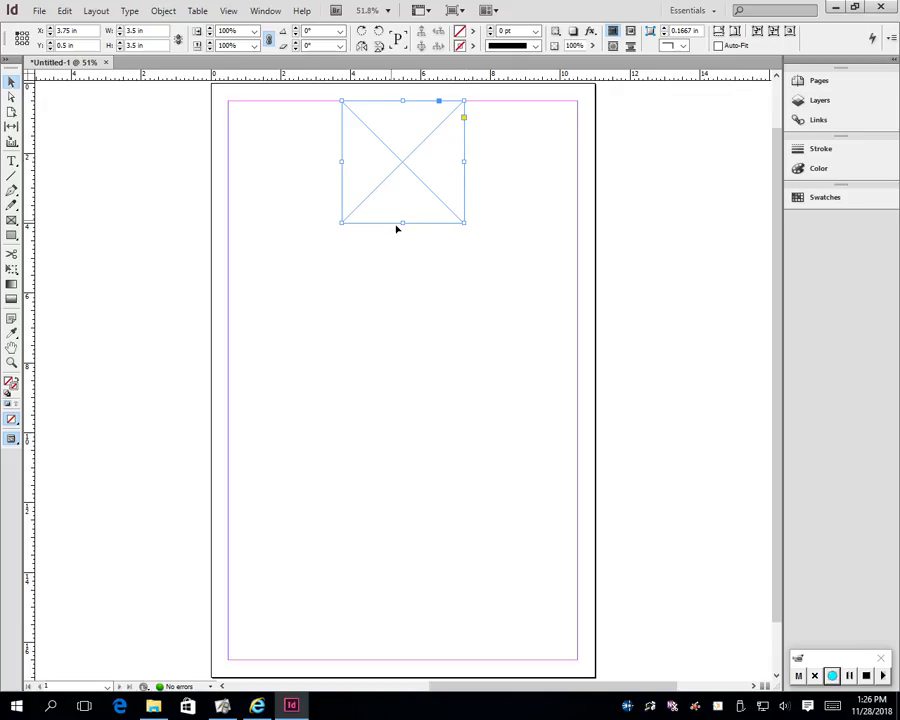
{"action": "left_click", "coordinate": [699, 275]}
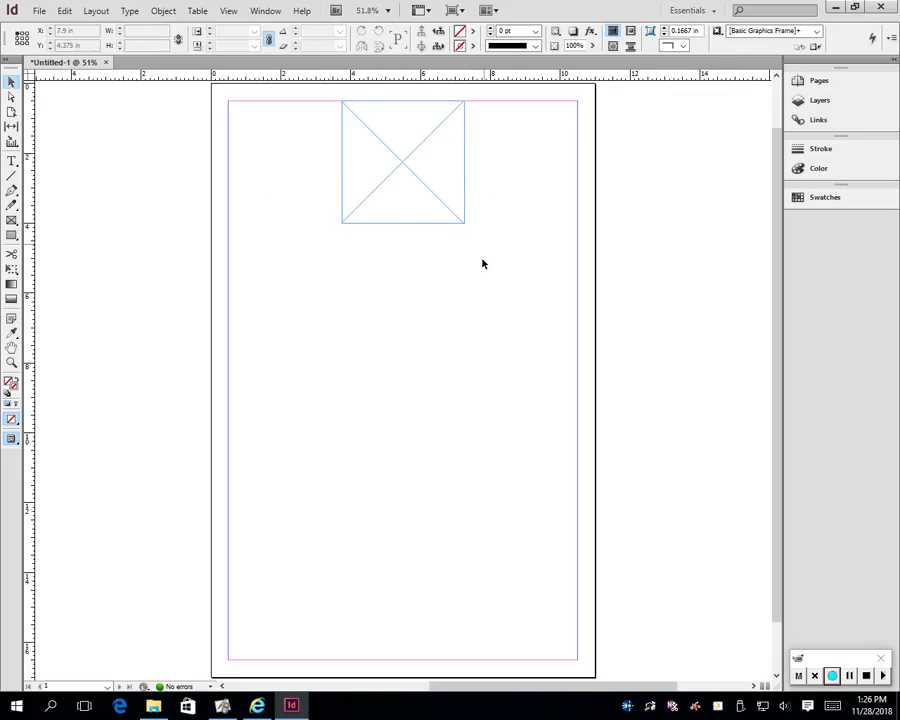
Step and repeat the square frame 3 times with a vertical offset of 3.5 in and a horizontal offset of 0.
{"action": "left_click", "coordinate": [398, 169]}
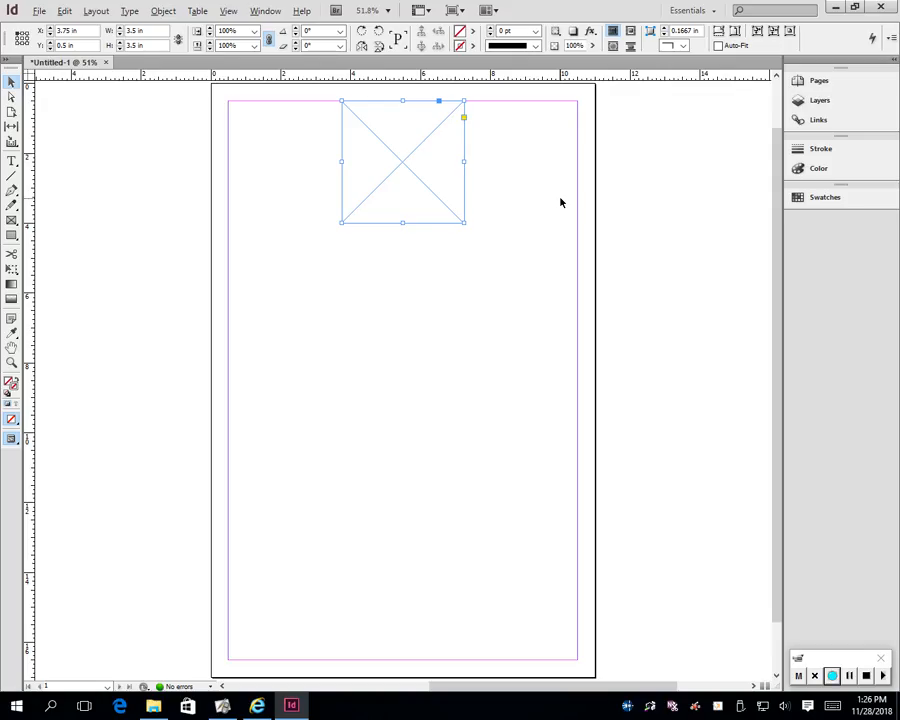
{"action": "key", "text": "ctrl+alt+u"}
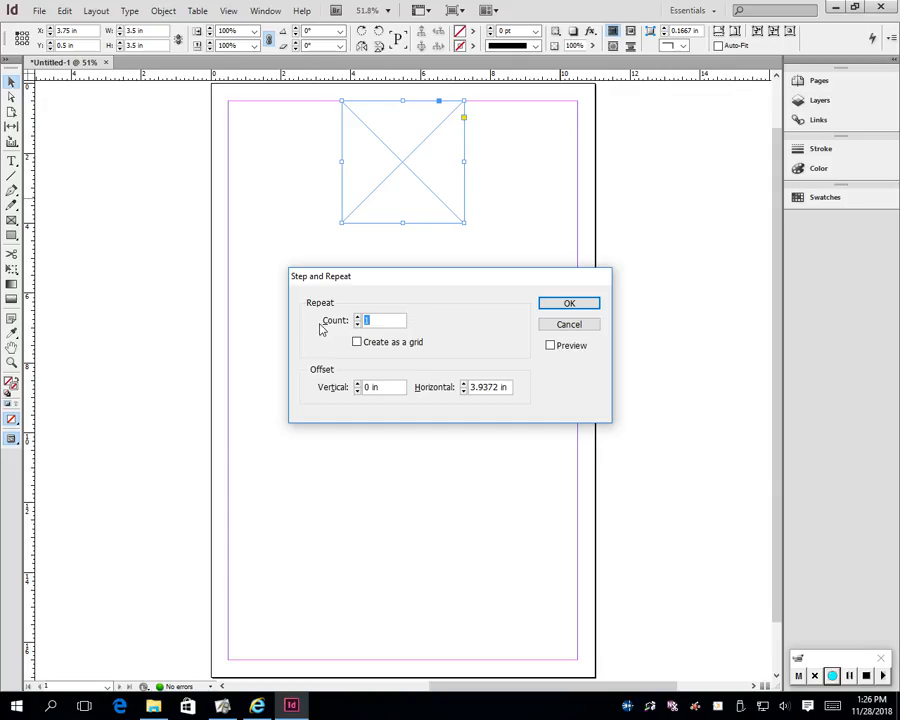
{"action": "type", "text": "3"}
{"action": "left_click_drag", "start_coordinate": [381, 387], "coordinate": [364, 387]}
{"action": "left_click_drag", "start_coordinate": [508, 390], "coordinate": [474, 390]}
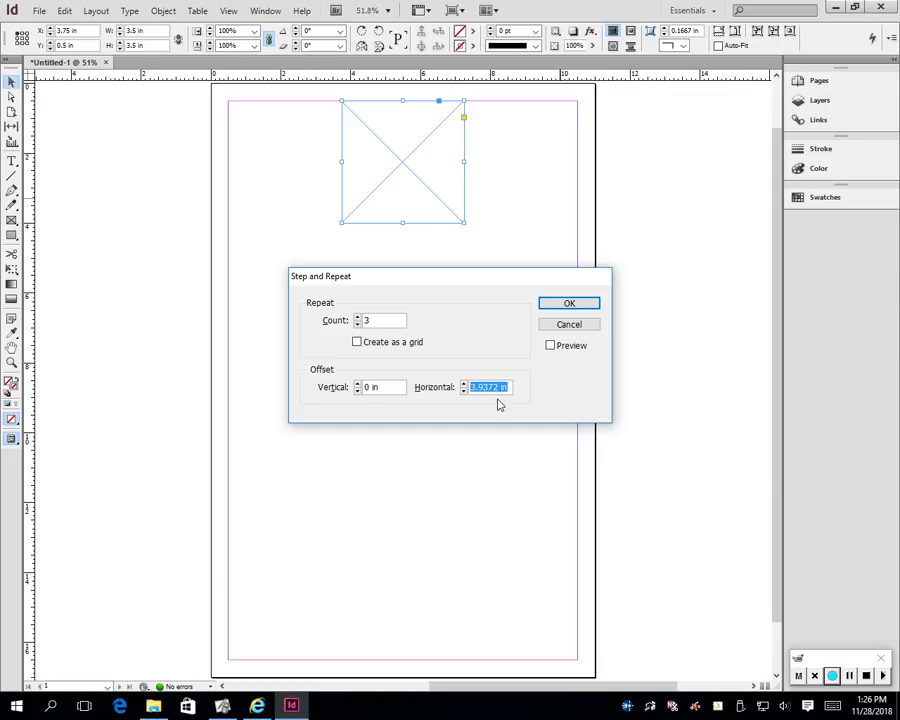
{"action": "type", "text": "0"}
{"action": "left_click_drag", "start_coordinate": [388, 390], "coordinate": [358, 387]}
{"action": "left_click", "coordinate": [573, 304]}
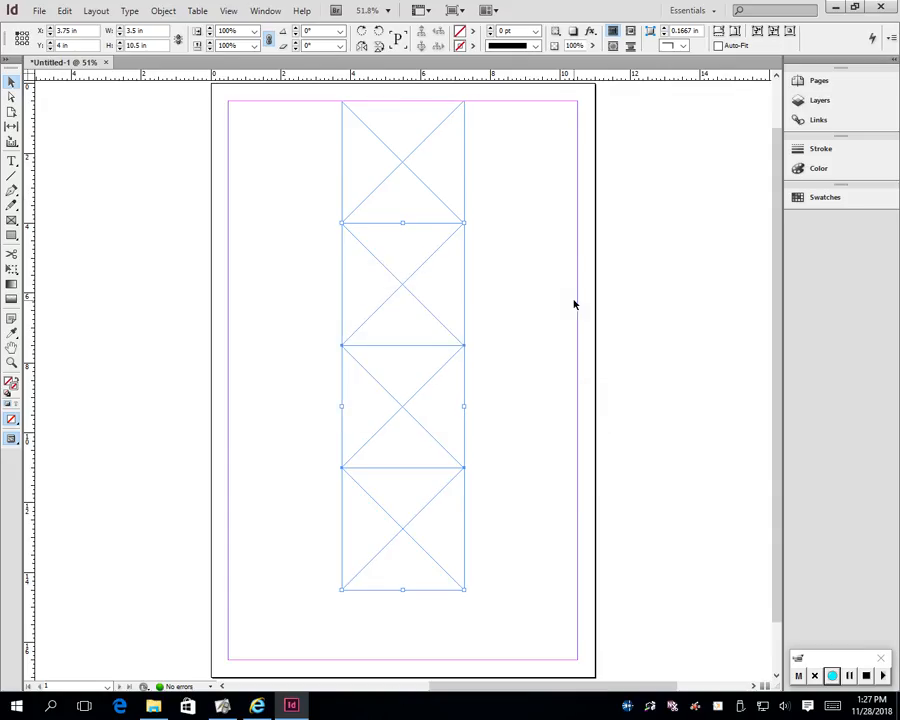
{"action": "left_click", "coordinate": [659, 285]}
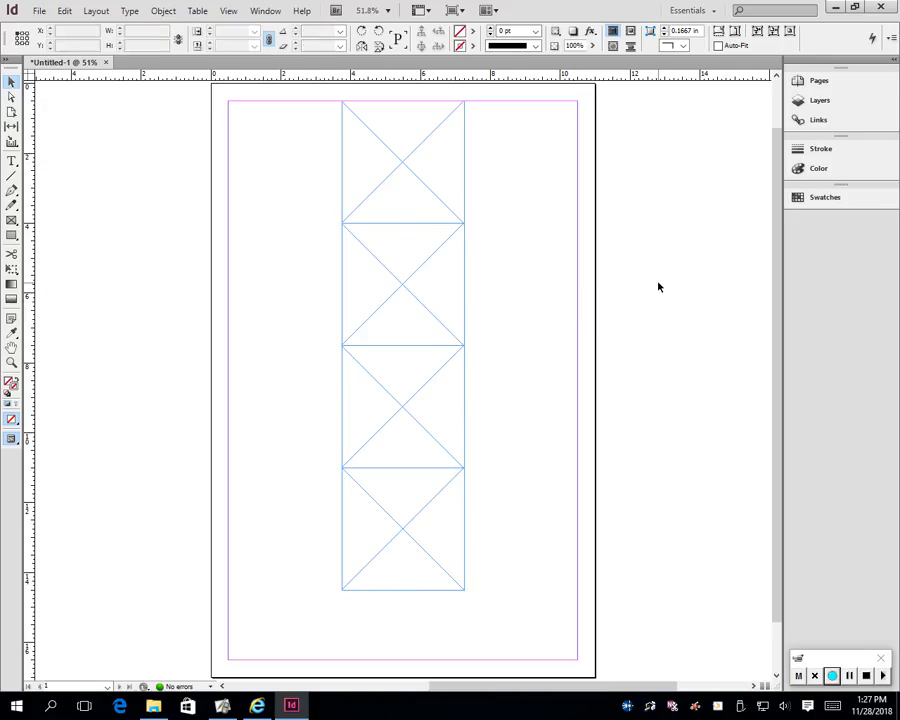
Step and repeat the second frame of the column once with a vertical offset of 0 and a horizontal offset of 3.5 in.
{"action": "left_click", "coordinate": [396, 290]}
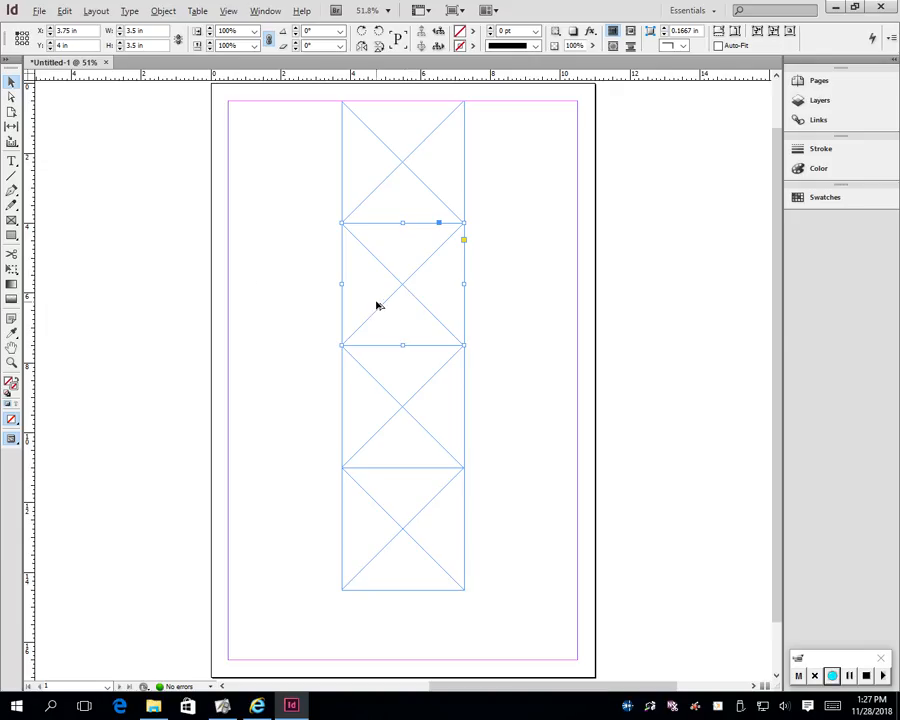
{"action": "key", "text": "ctrl+alt+u"}
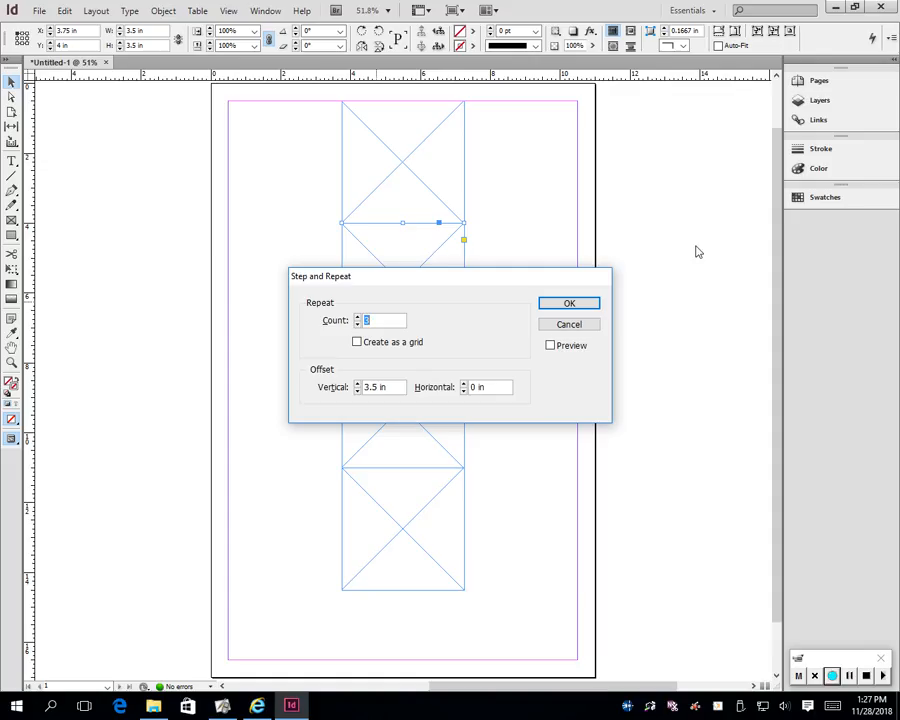
{"action": "type", "text": "1"}
{"action": "key", "text": "Tab"}
{"action": "type", "text": "0"}
{"action": "key", "text": "Tab"}
{"action": "type", "text": "3."}
{"action": "key", "text": "Return"}
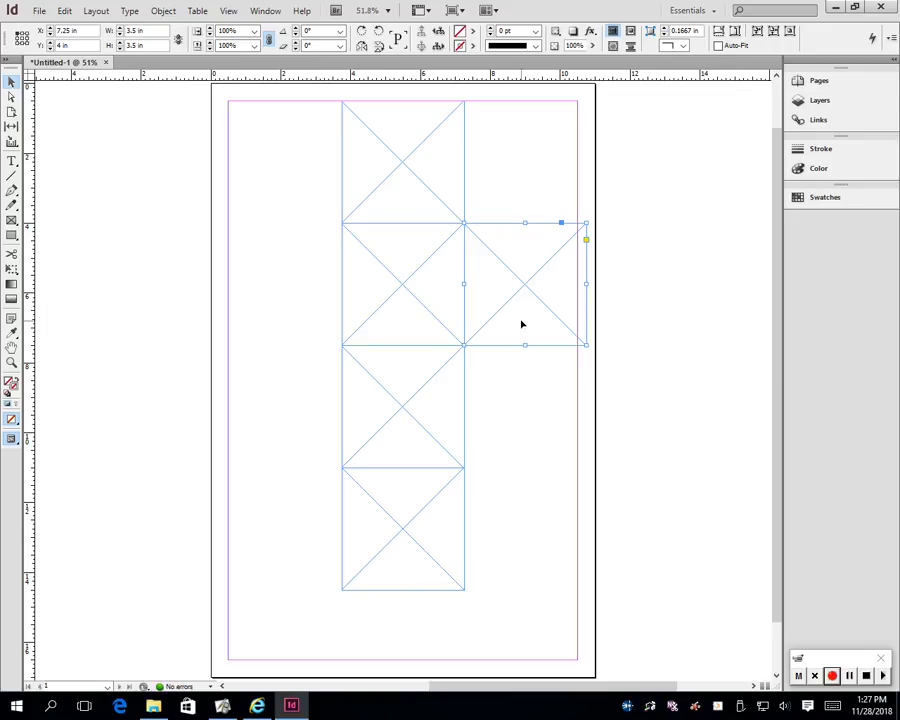
Step and repeat the column's second frame once with a horizontal offset of -3.5 in to complete the cross-shaped layout.
{"action": "left_click", "coordinate": [400, 284]}
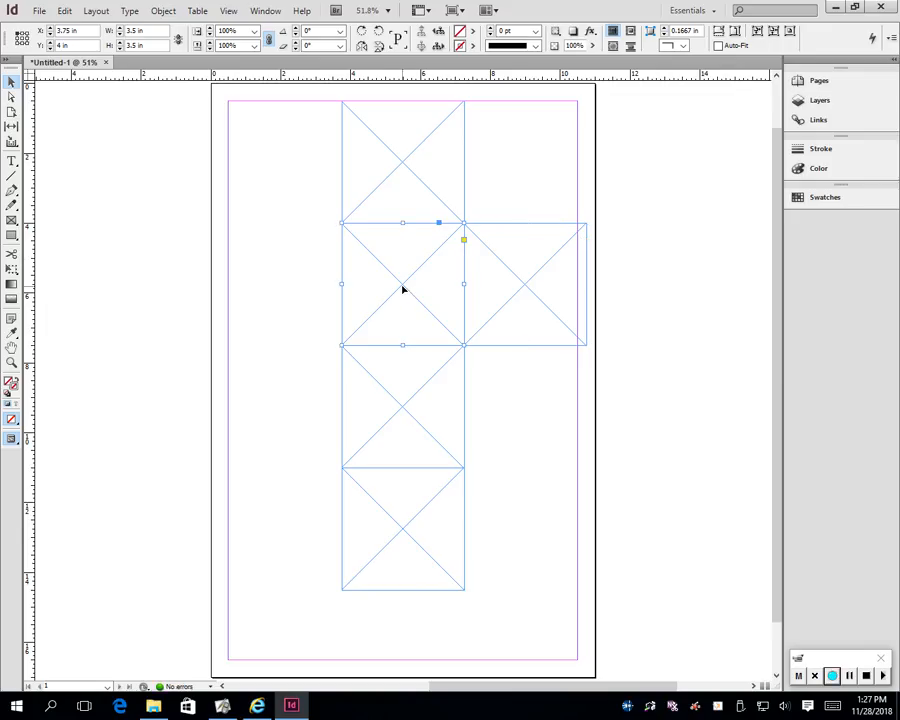
{"action": "key", "text": "ctrl+alt+u"}
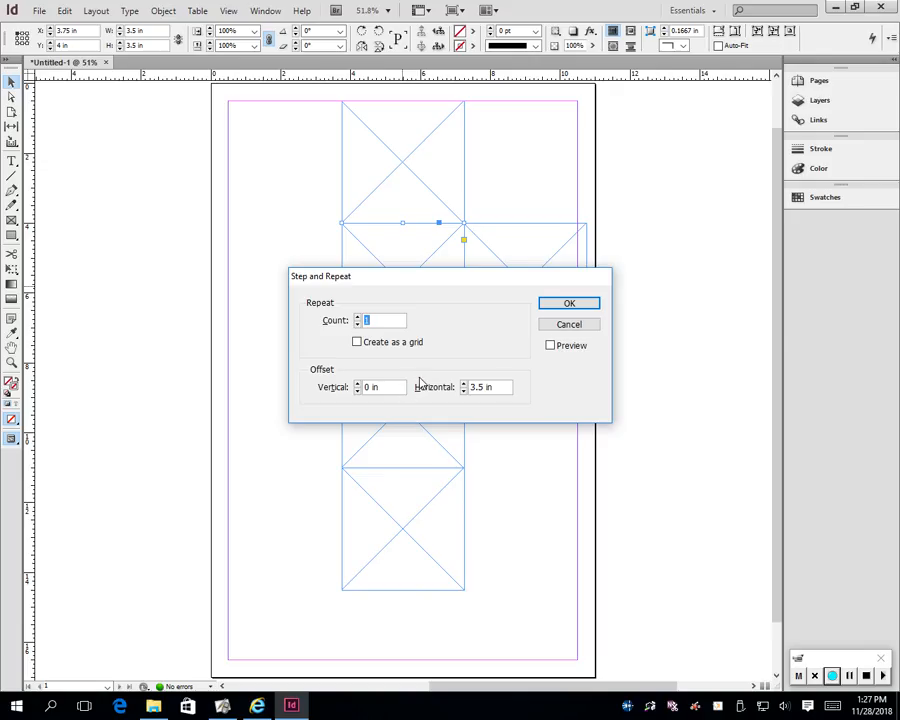
{"action": "key", "text": "Tab"}
{"action": "key", "text": "Tab"}
{"action": "key", "text": "Tab"}
{"action": "type", "text": "-3.5"}
{"action": "key", "text": "Return"}
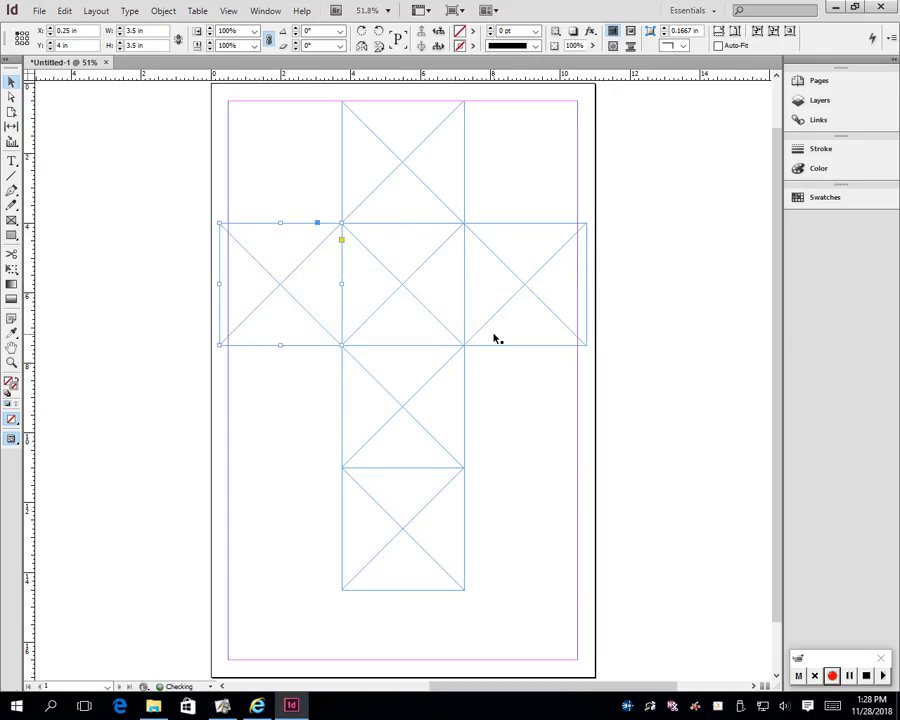
{"action": "left_click", "coordinate": [667, 218]}
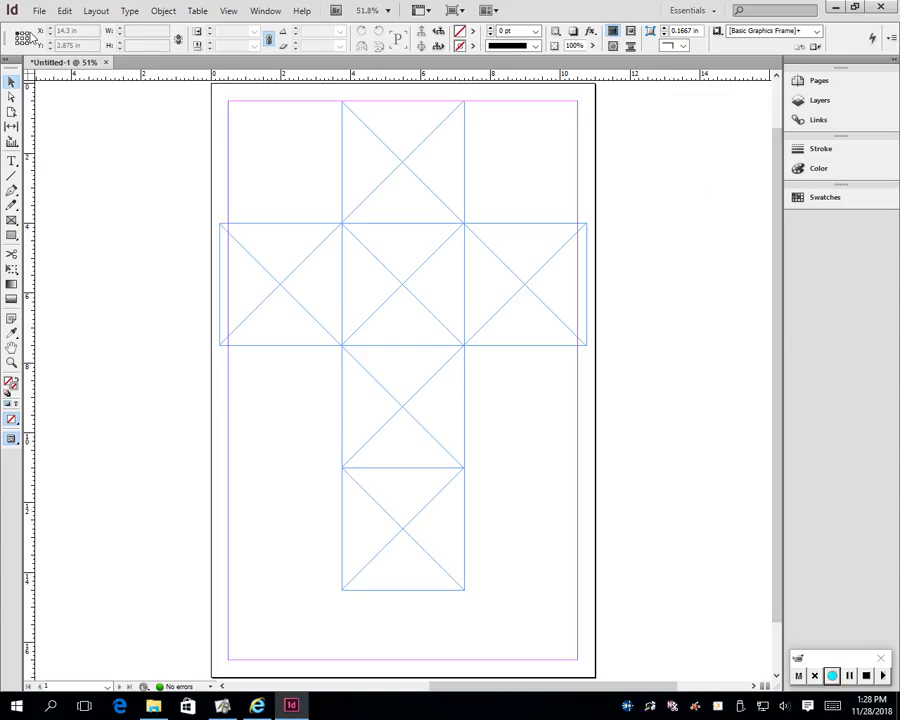
Save the document to the Desktop as Photo Cube Template in InDesign CS6 format.
{"action": "left_click", "coordinate": [39, 12]}
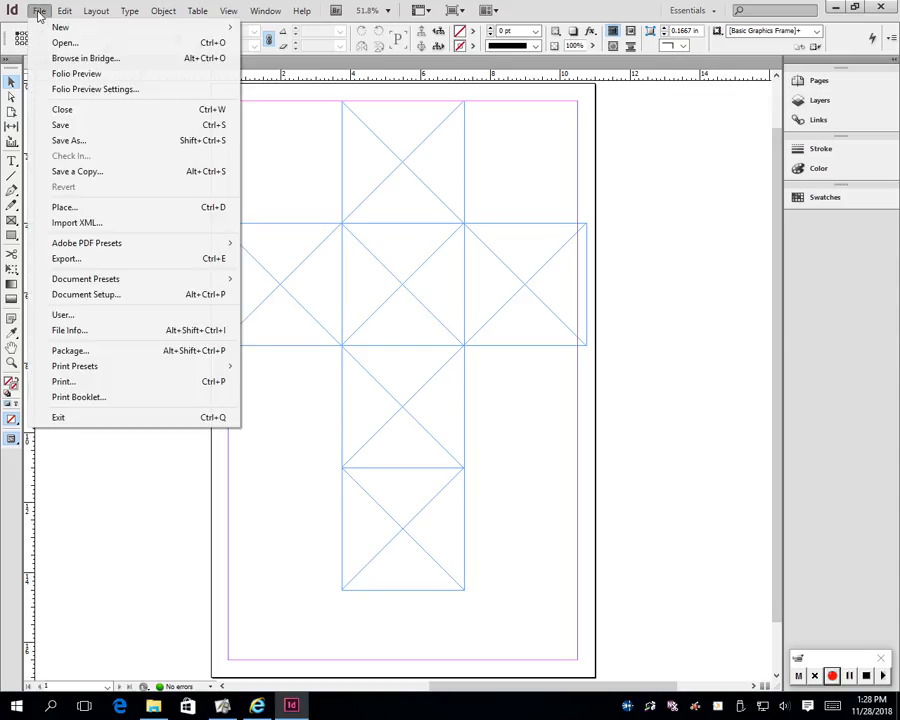
{"action": "left_click", "coordinate": [90, 140]}
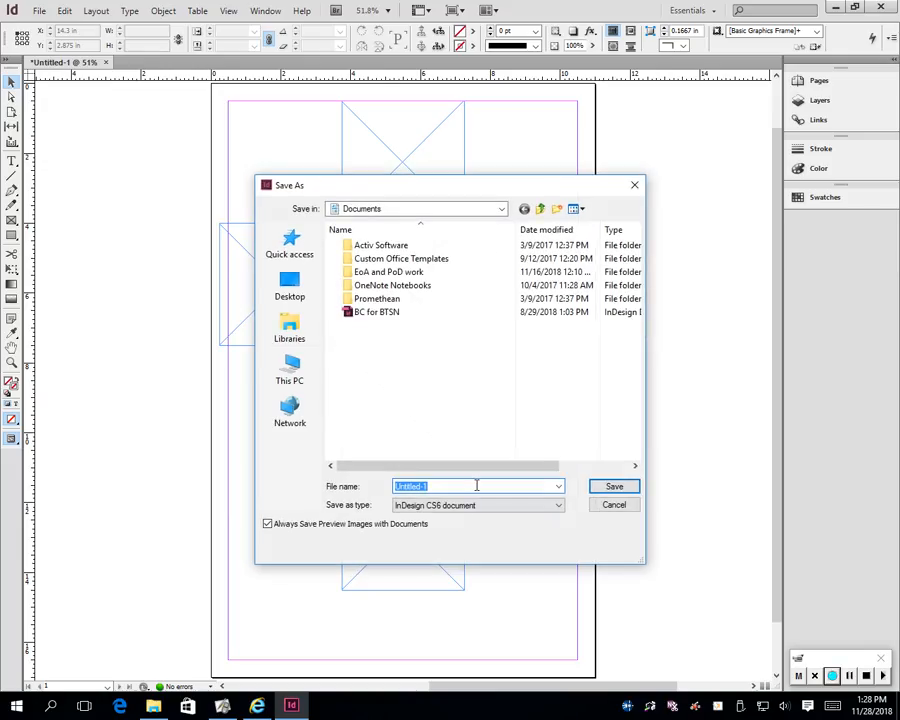
{"action": "type", "text": "Photo Cube Template"}
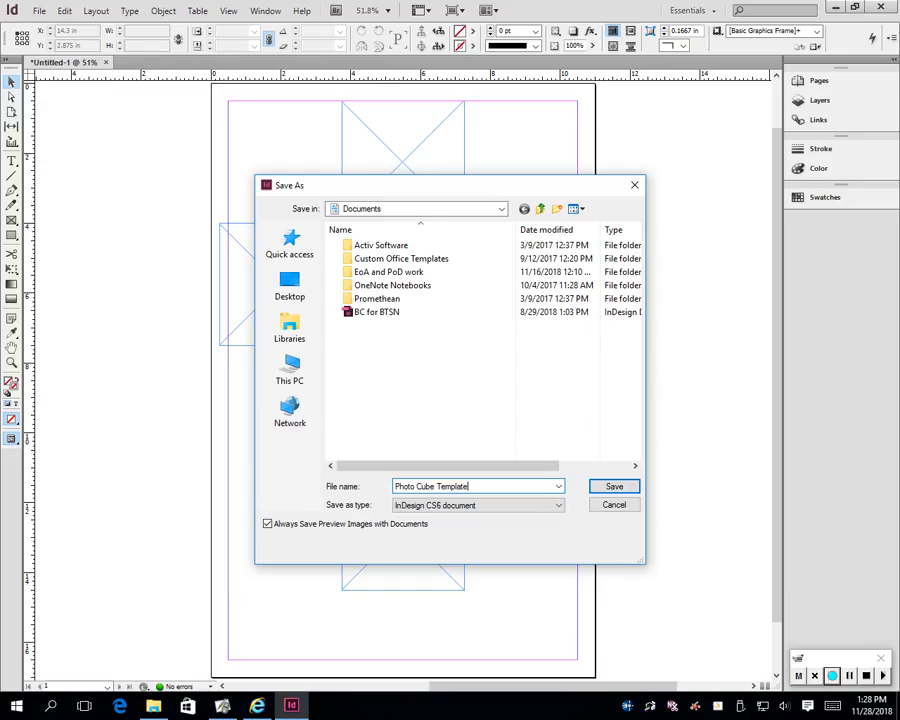
{"action": "key", "text": "Tab"}
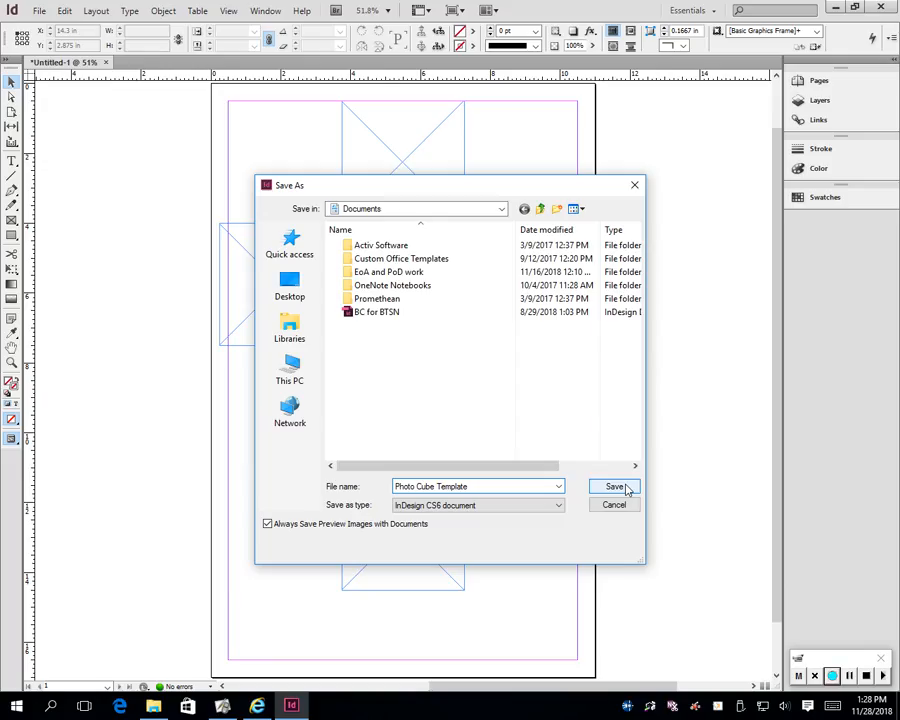
{"action": "left_click", "coordinate": [409, 211]}
{"action": "left_click", "coordinate": [502, 209]}
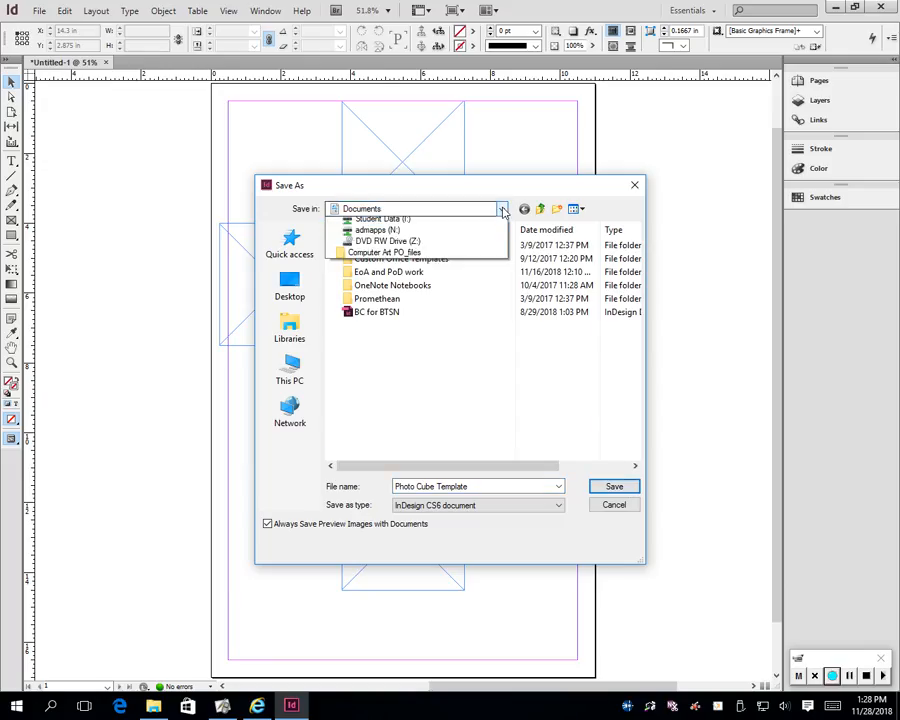
{"action": "left_click", "coordinate": [378, 314]}
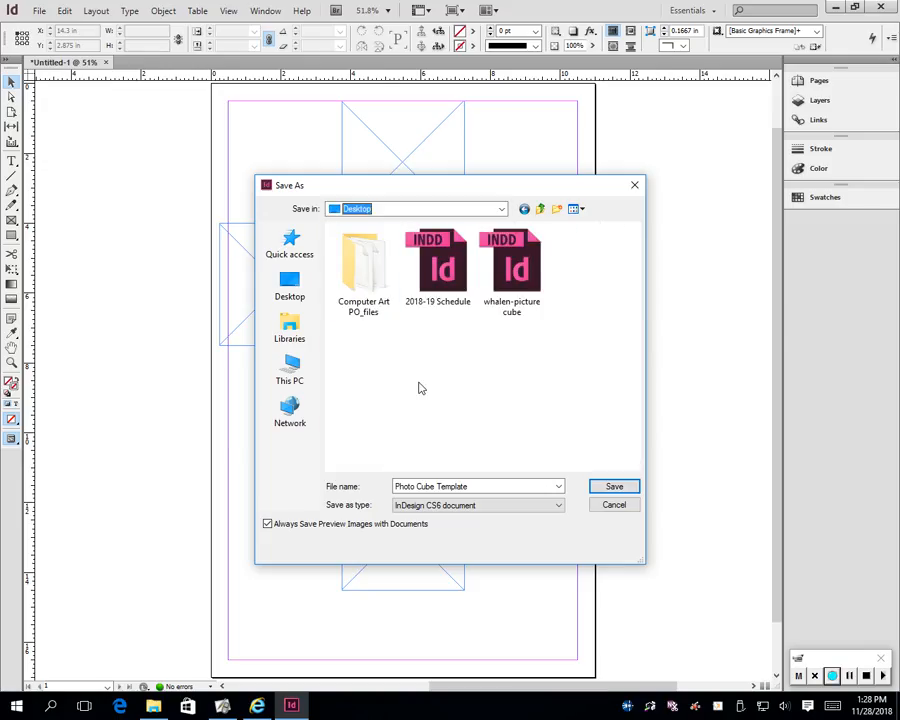
{"action": "left_click", "coordinate": [612, 488]}
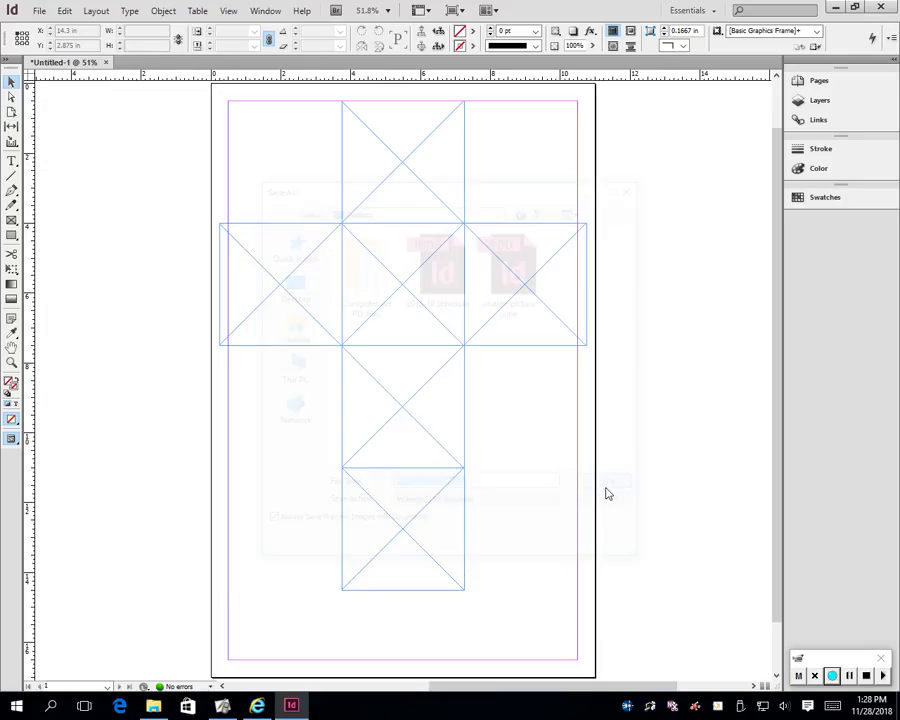